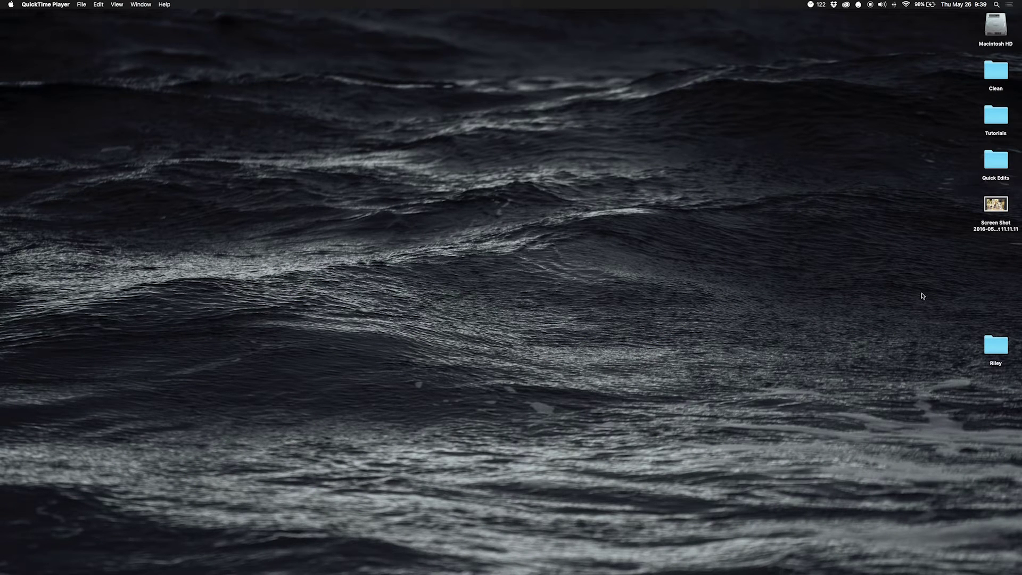
Switch to After Effects, showing Comp 1's yellow and dark concentric rings on cream.
key(super+Tab)
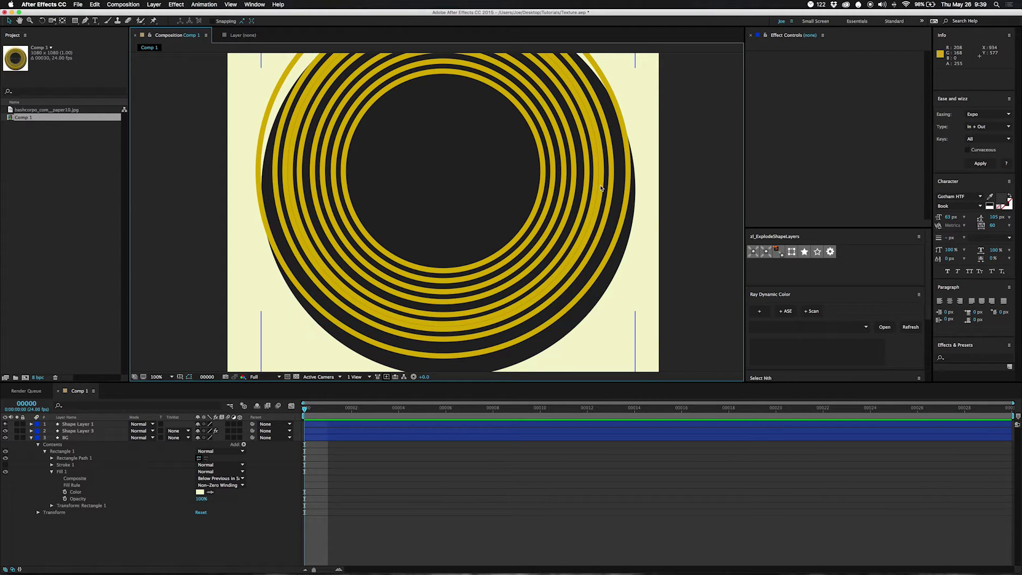
Add bashcorpo_com__paper10.jpg as the top layer and use it as Shape Layer 1's Luma Matte.
click(43, 123)
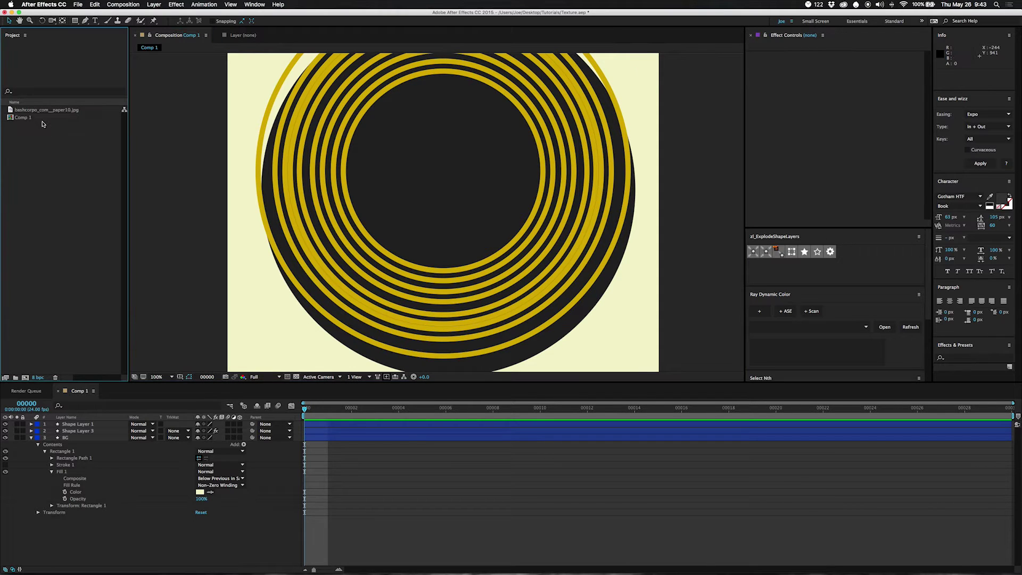
drag(43, 112, 80, 423)
click(178, 431)
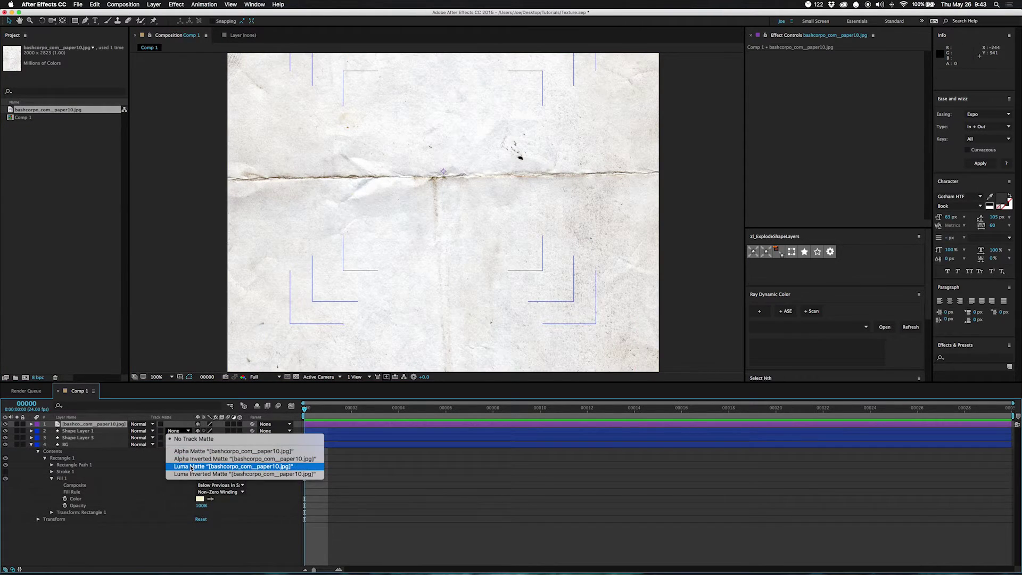
click(189, 466)
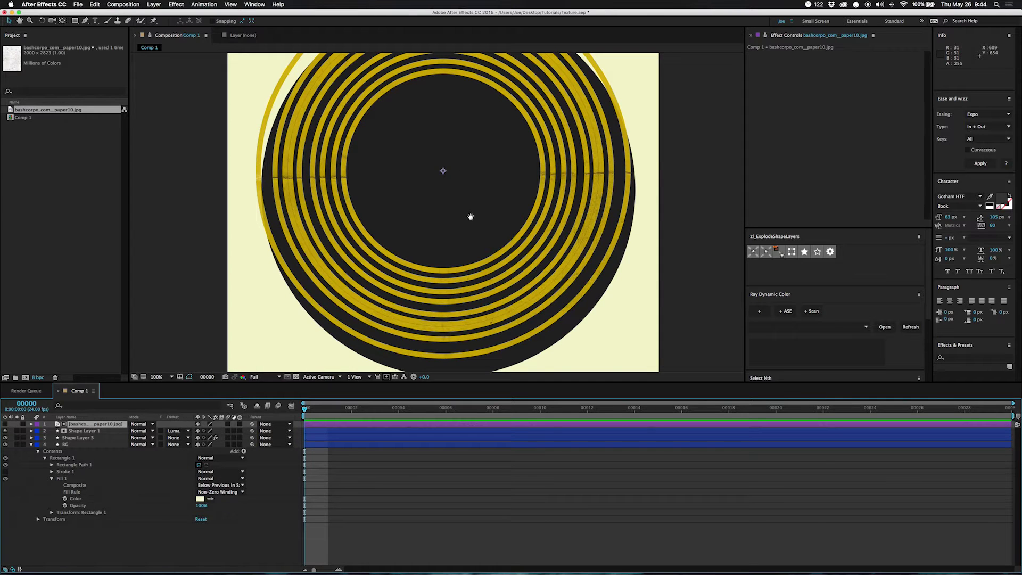
drag(471, 216, 463, 253)
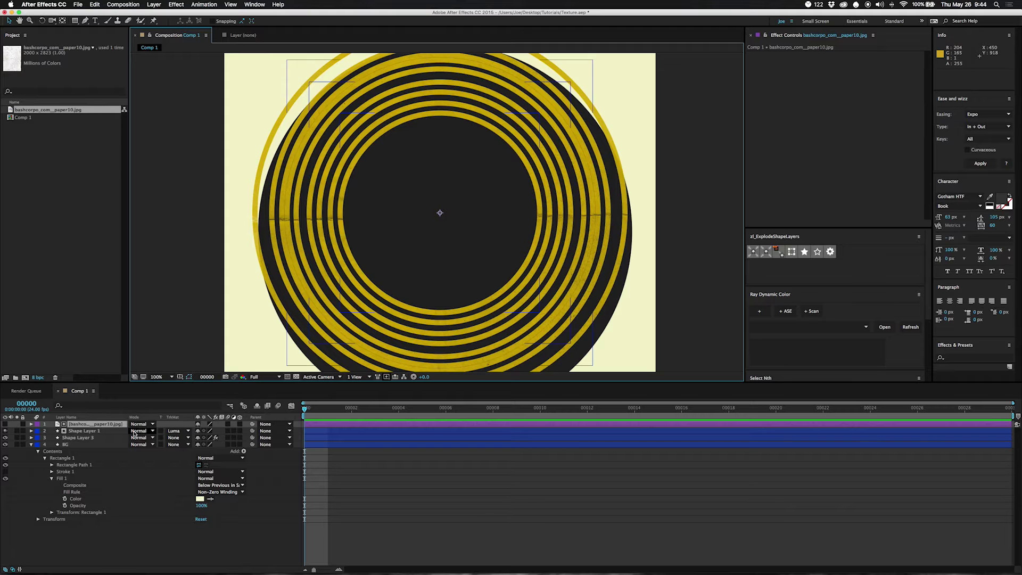
Remove Shape Layer 1's track matte, trial Stencil Luma on the paper, then return it to Normal.
click(184, 430)
click(201, 440)
click(141, 424)
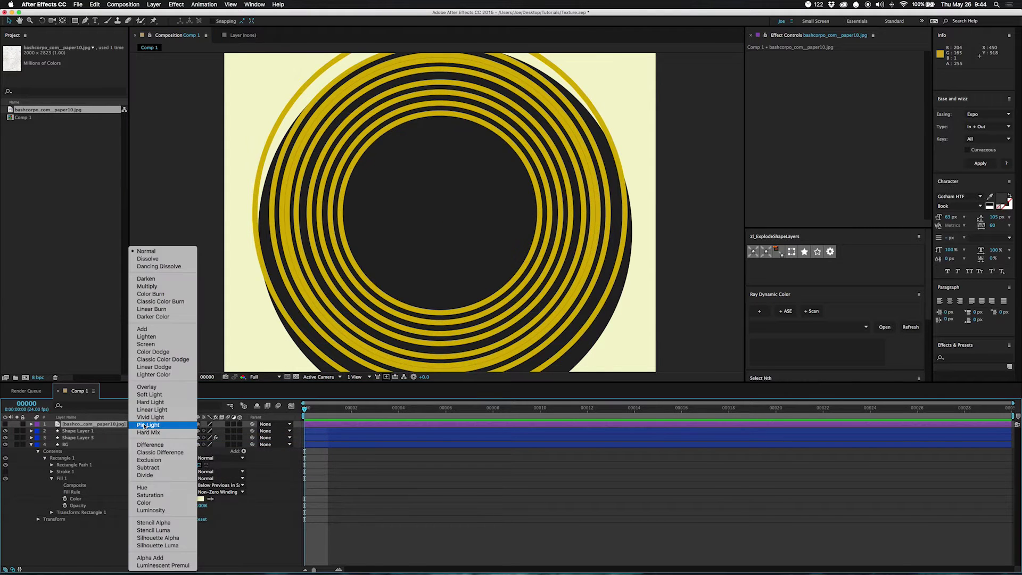
click(166, 531)
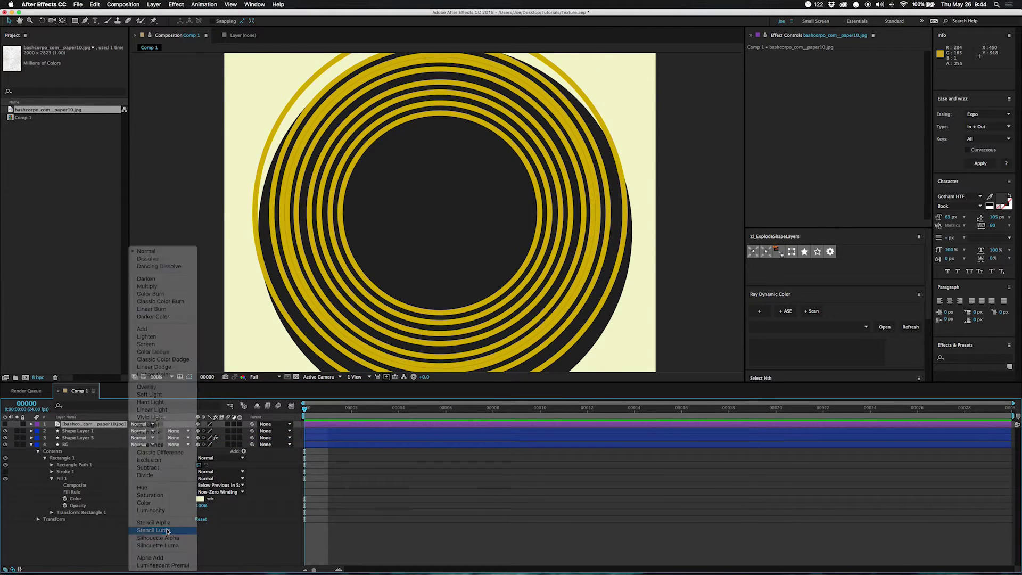
click(5, 424)
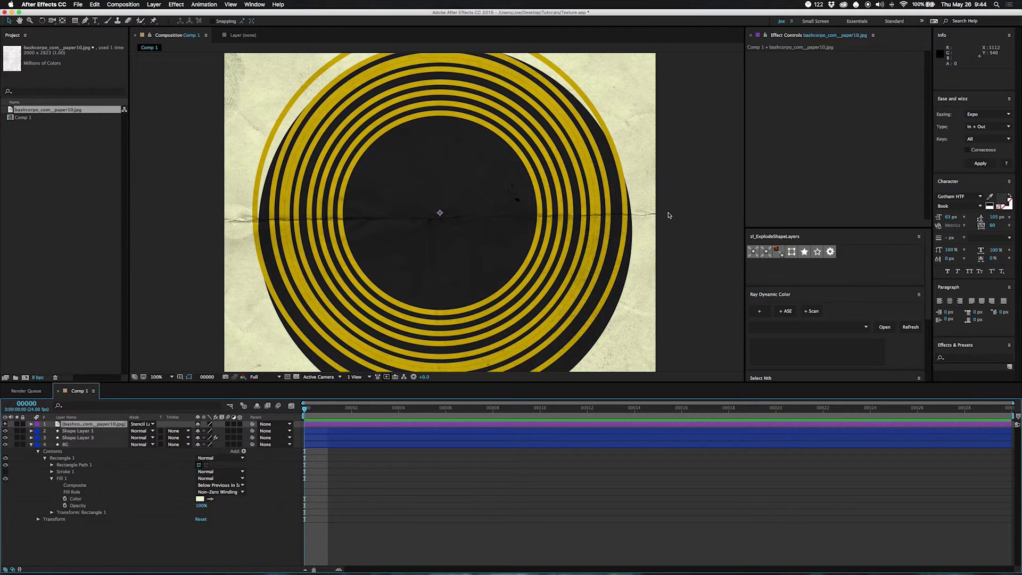
click(296, 377)
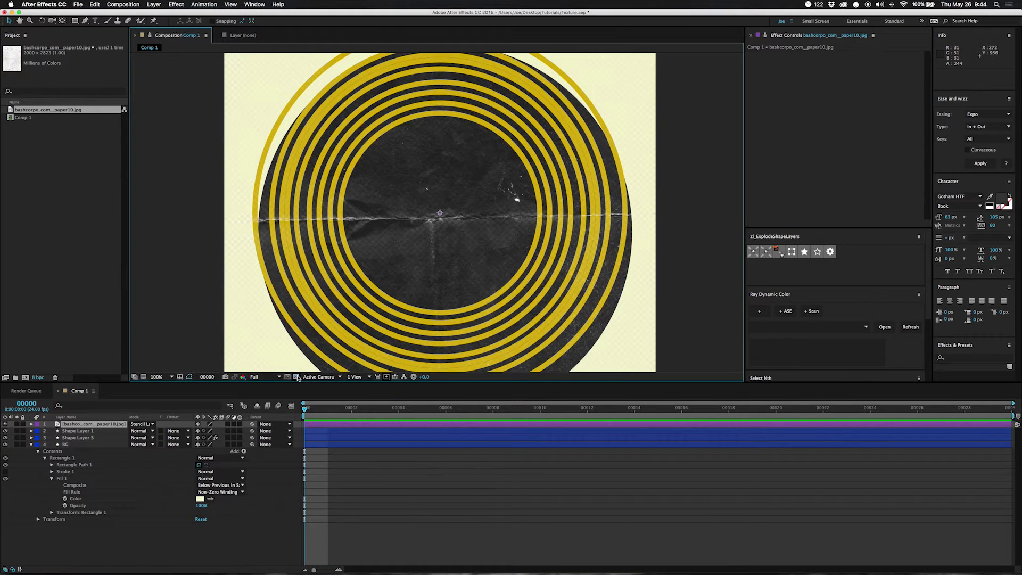
click(296, 377)
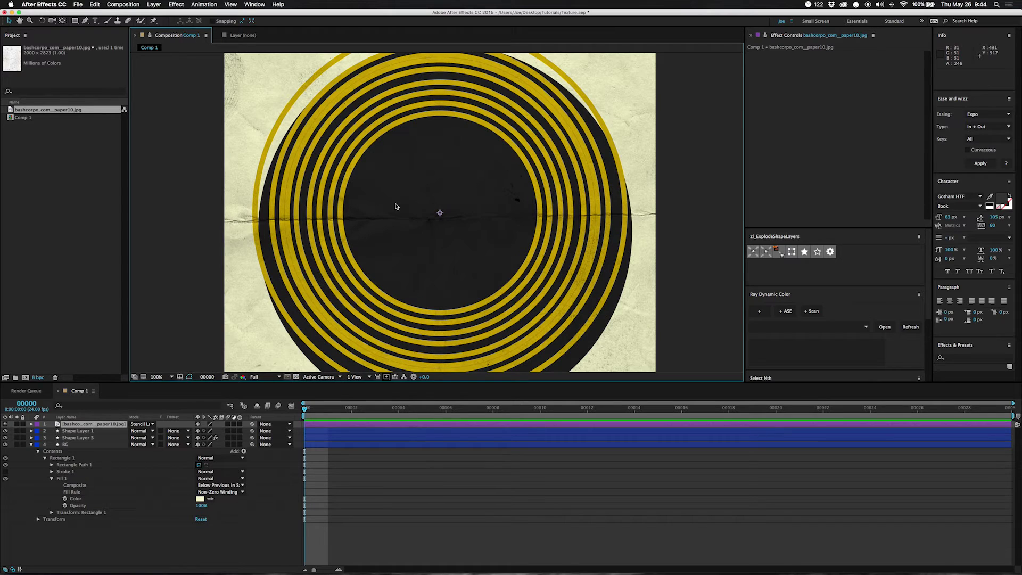
click(140, 424)
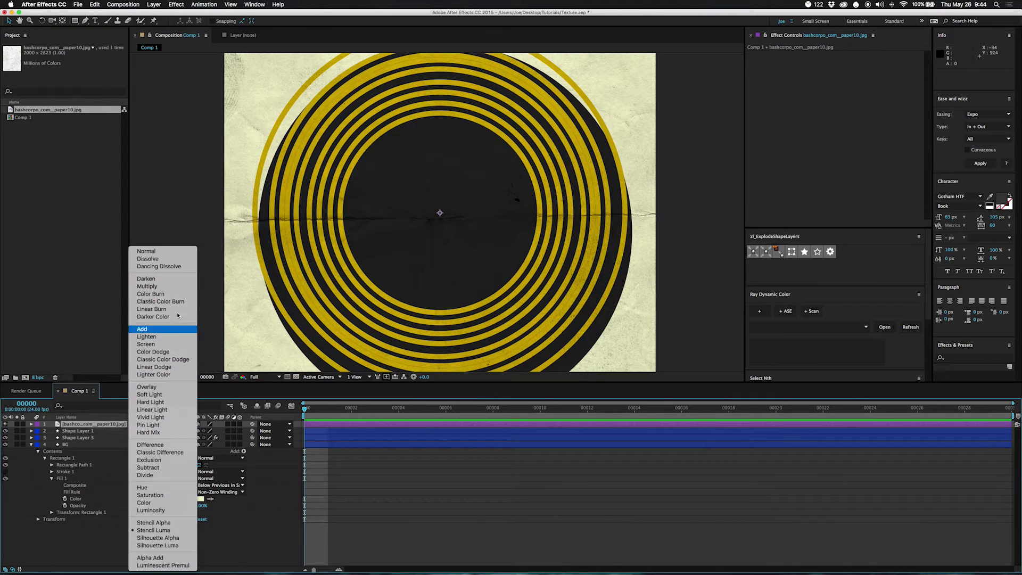
click(165, 251)
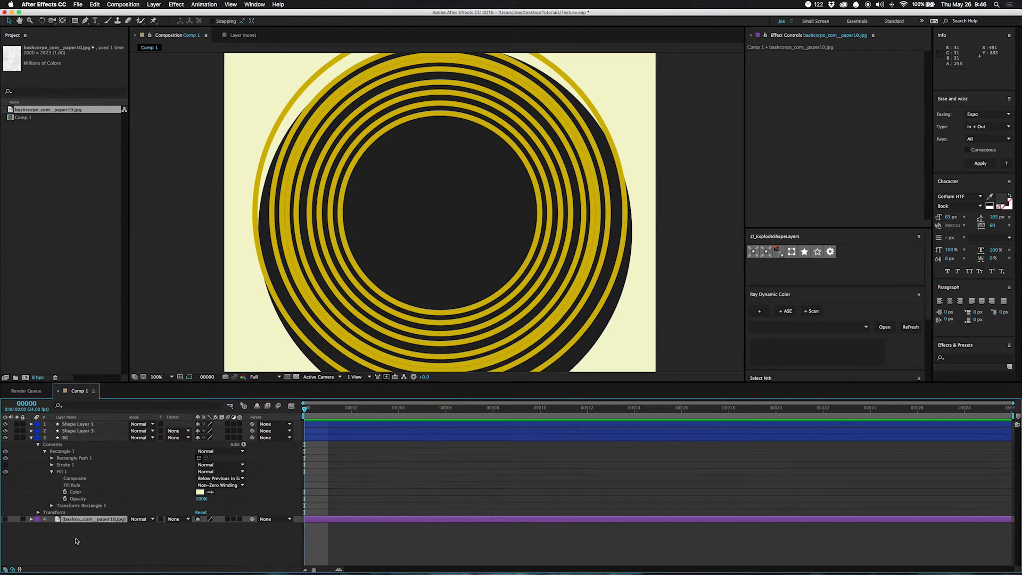
Apply the CC Image Wipe transition effect to Shape Layer 3.
click(74, 432)
click(178, 6)
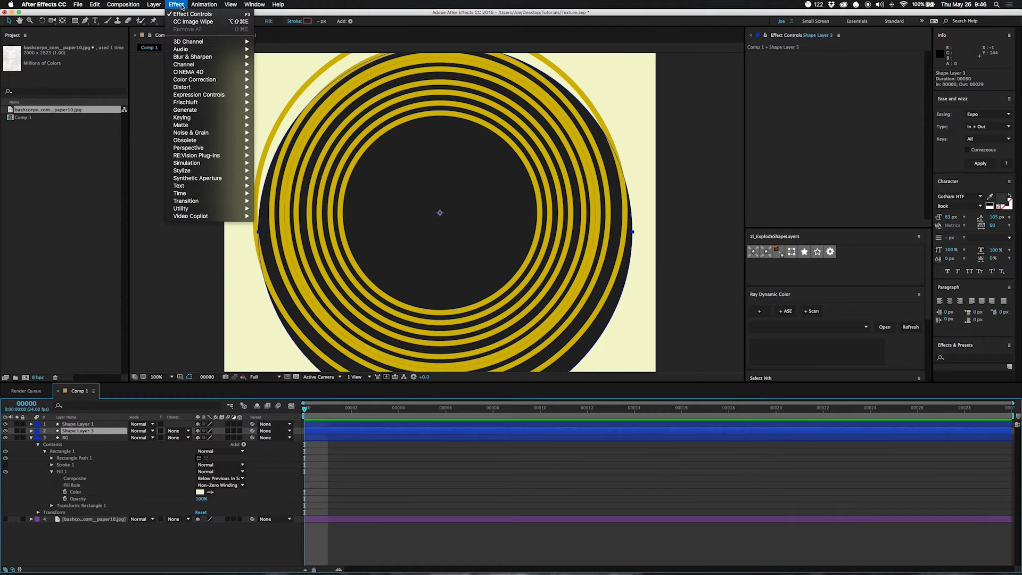
mouse_move(190, 195)
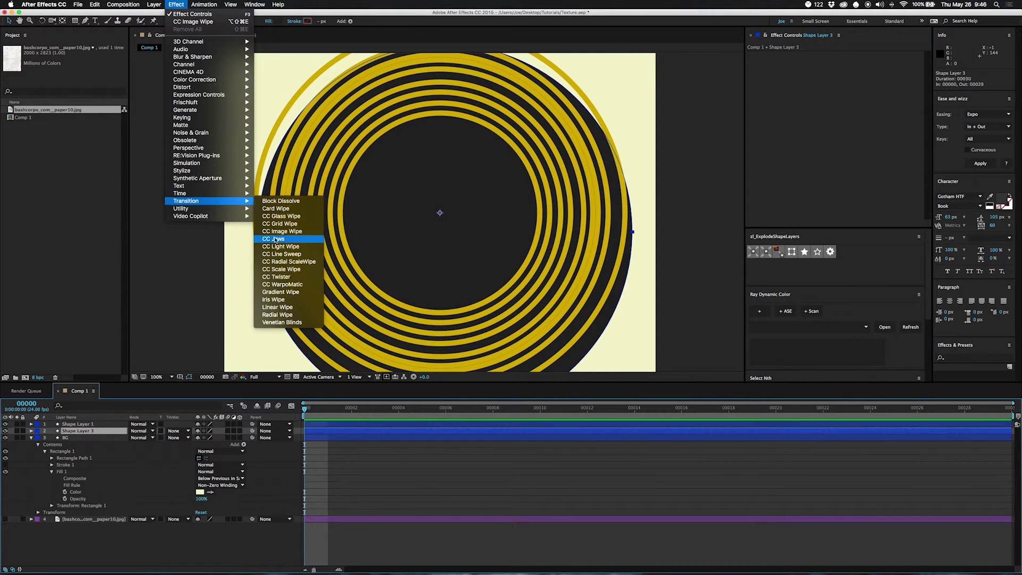
click(279, 232)
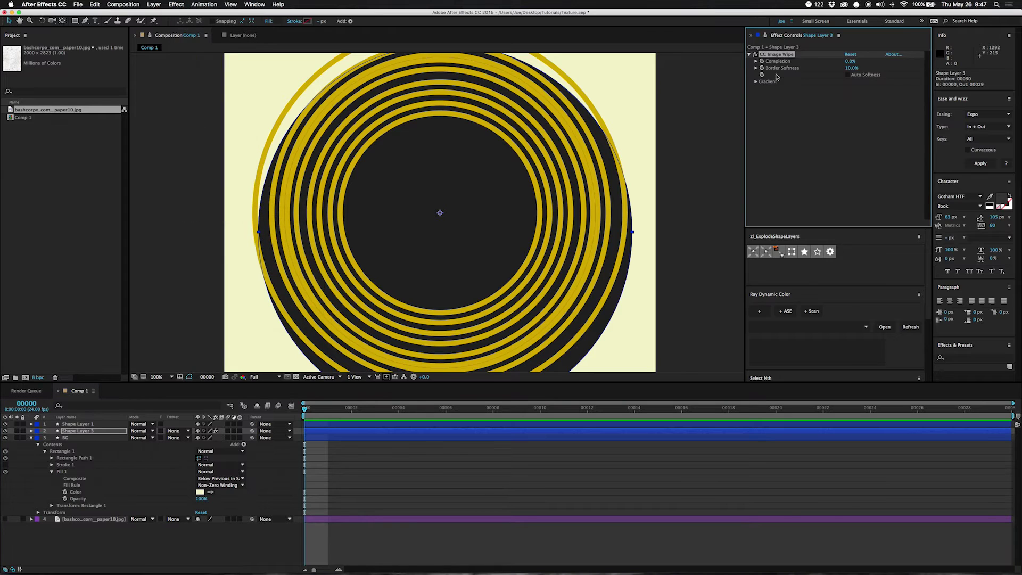
Drive the wipe from the paper JPG's Luminance at 68% completion and 34% border softness.
click(762, 83)
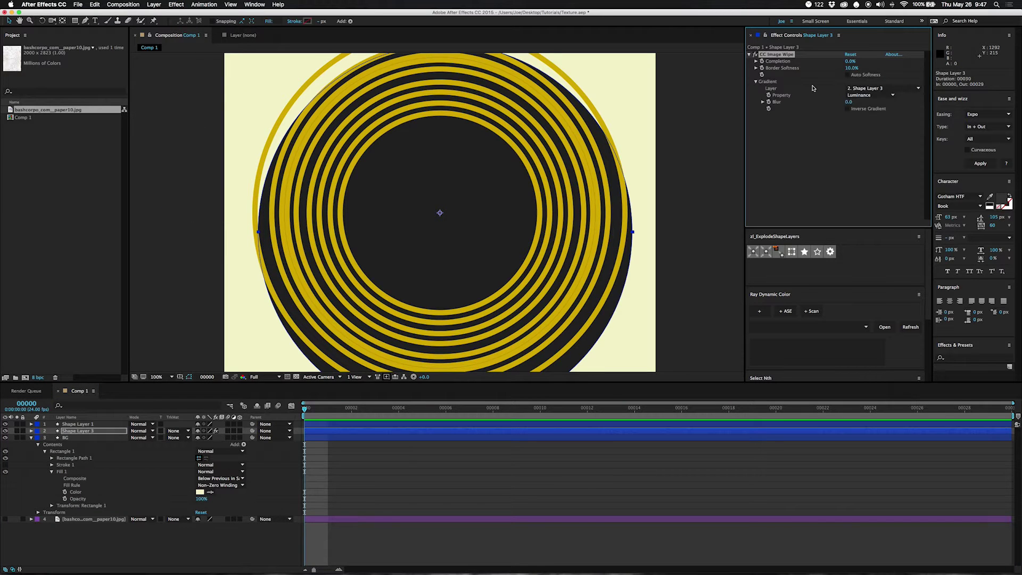
click(884, 89)
click(885, 122)
click(884, 88)
click(904, 128)
drag(851, 64, 875, 62)
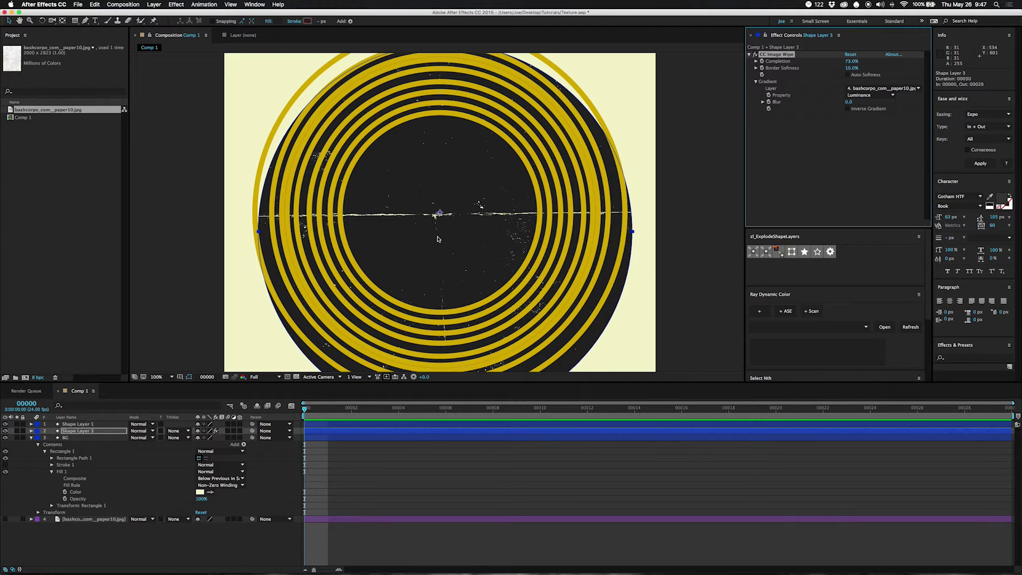
mouse_move(849, 72)
mouse_down()
mouse_move(860, 68)
mouse_move(851, 64)
mouse_up()
click(874, 98)
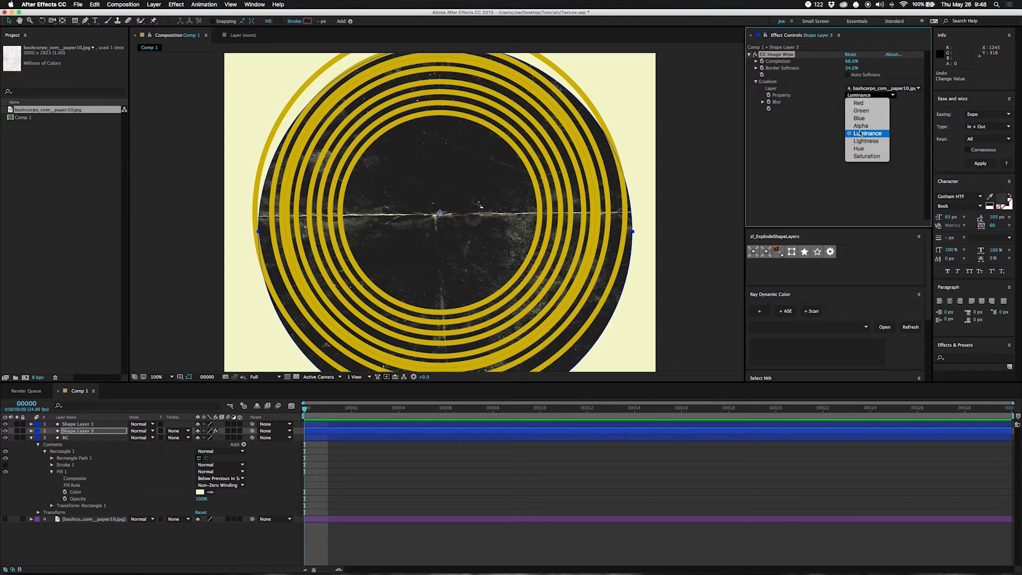
click(814, 139)
Copy the CC Image Wipe effect and paste it onto Shape Layer 1.
key(e)
click(776, 54)
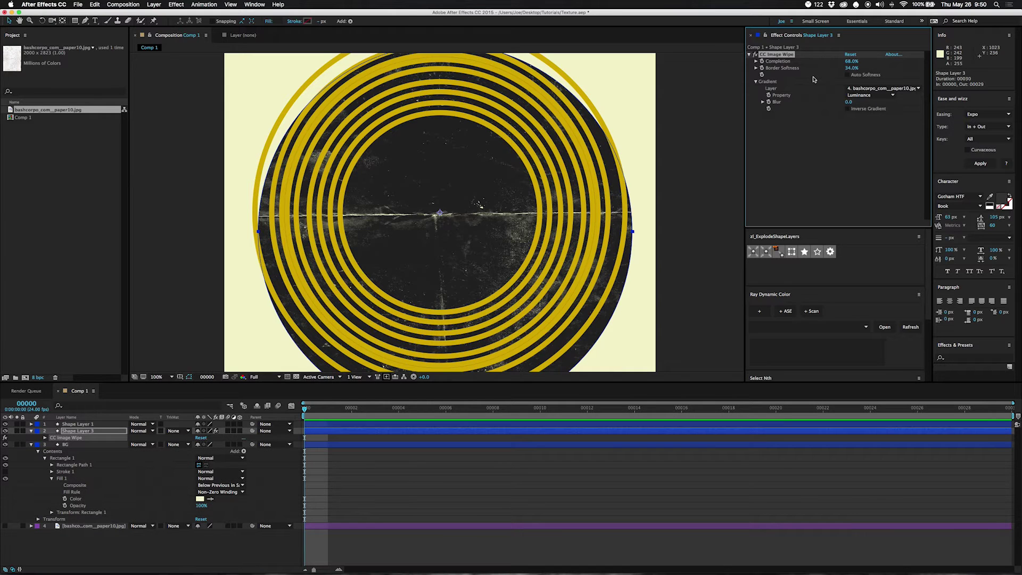
click(84, 425)
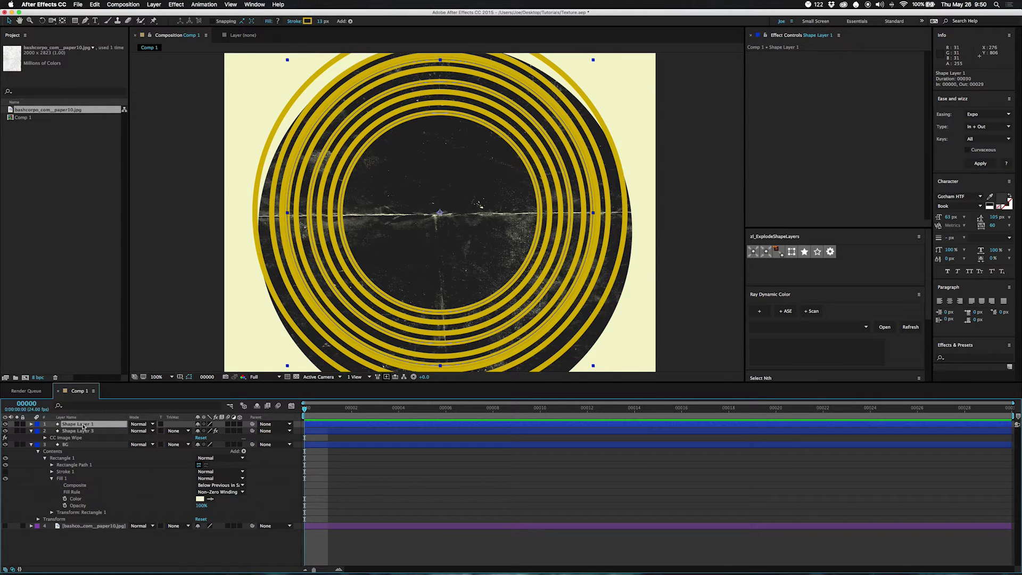
key(super+v)
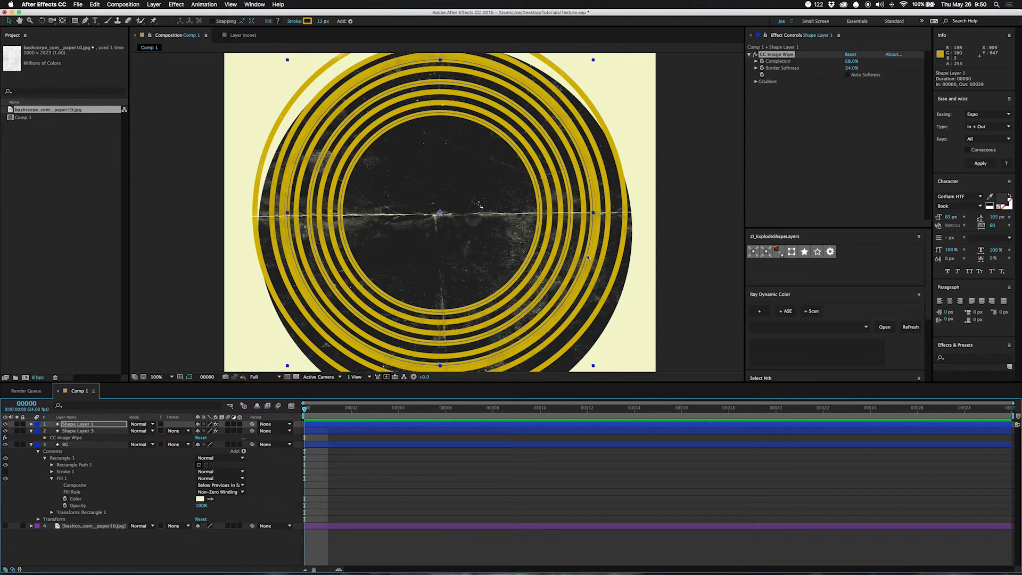
Set Shape Layer 1's wipe Gradient Property to Red and Completion to 83%.
click(756, 81)
click(869, 96)
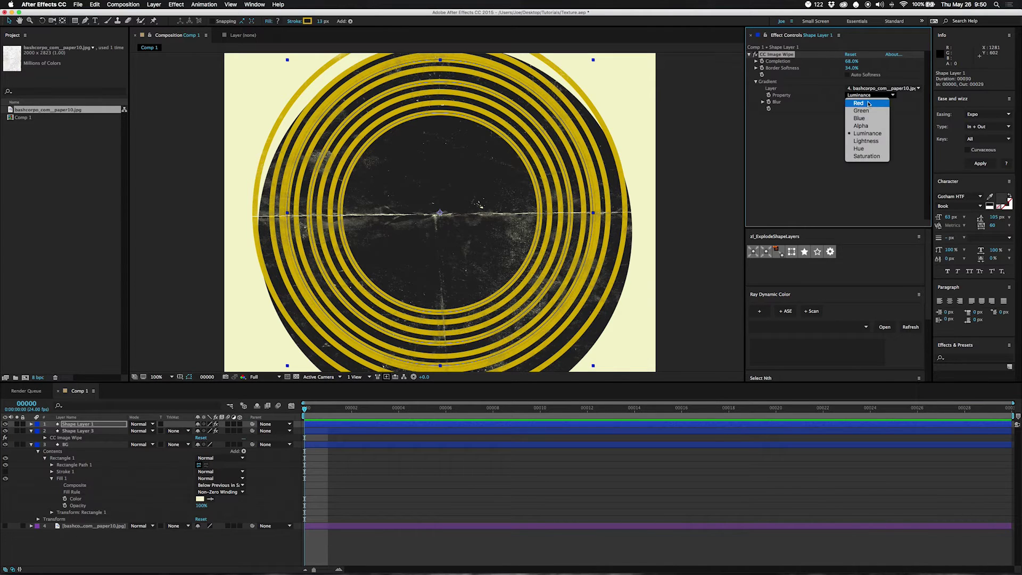
click(869, 103)
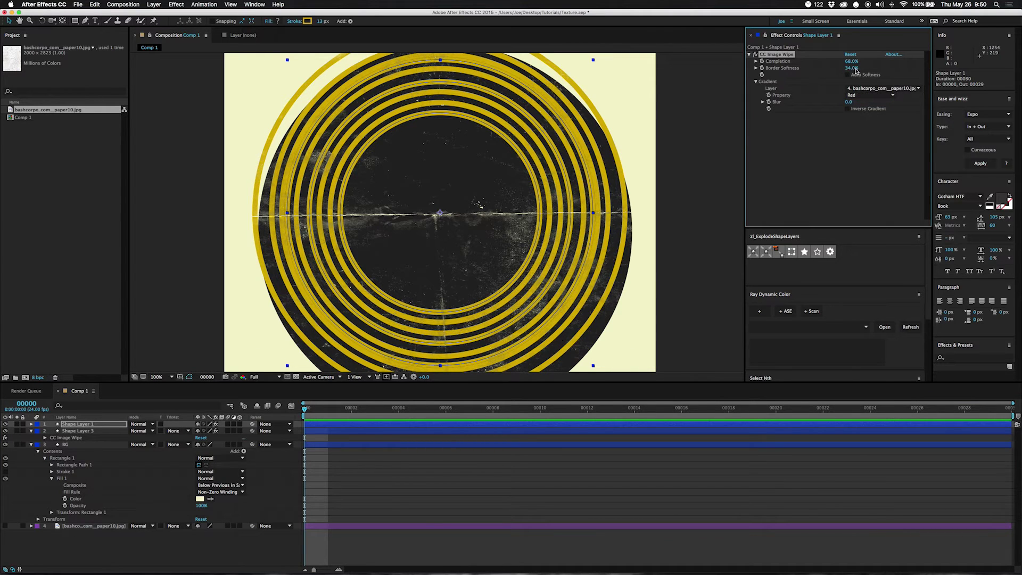
mouse_move(851, 62)
mouse_down()
mouse_move(814, 73)
mouse_move(855, 68)
mouse_up()
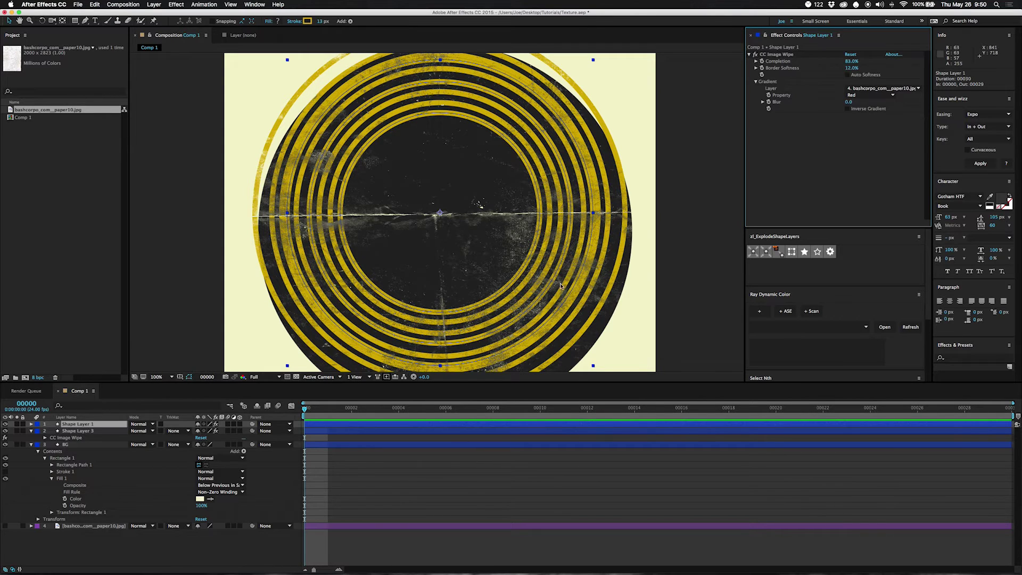
click(63, 472)
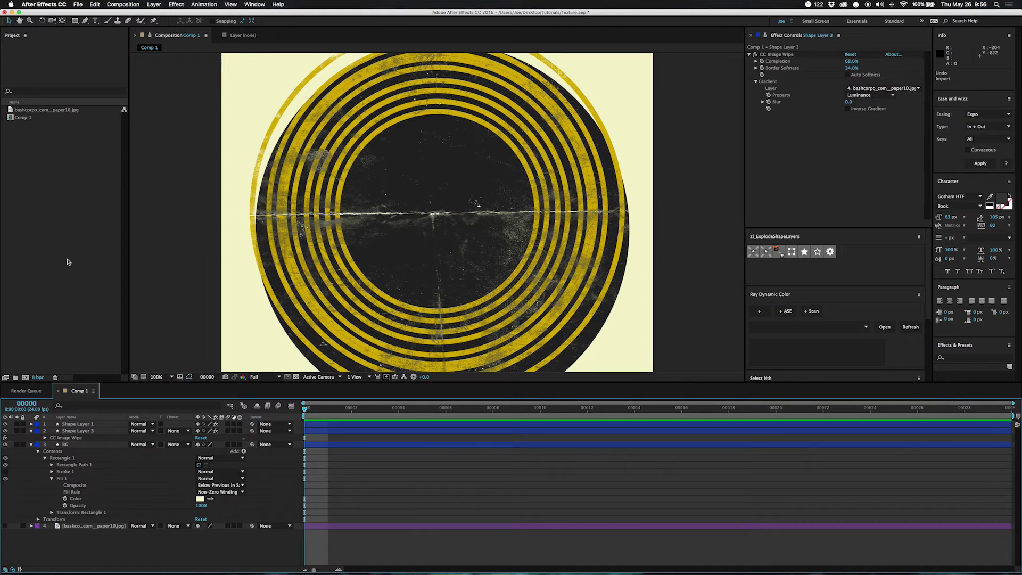
Import ThinkDesign-Halftones-Grunge.eps from Finder and add it as the top layer.
key(super+Tab)
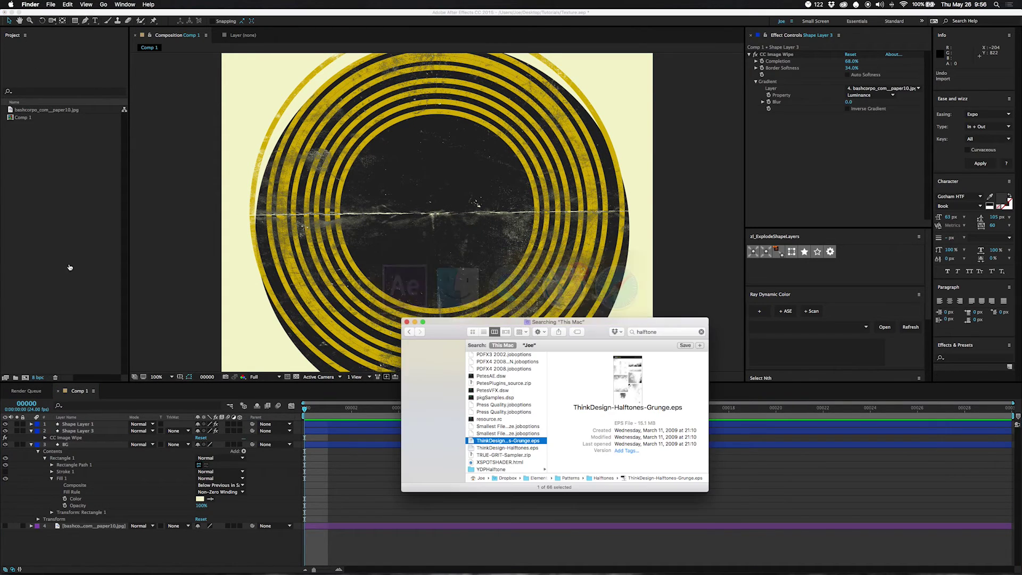
drag(519, 444, 55, 175)
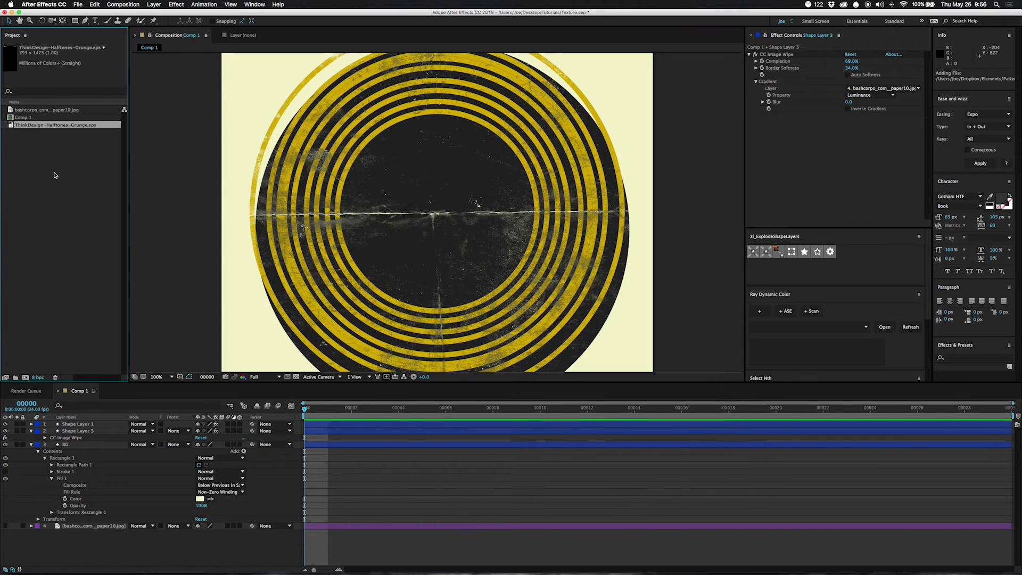
drag(36, 125, 71, 424)
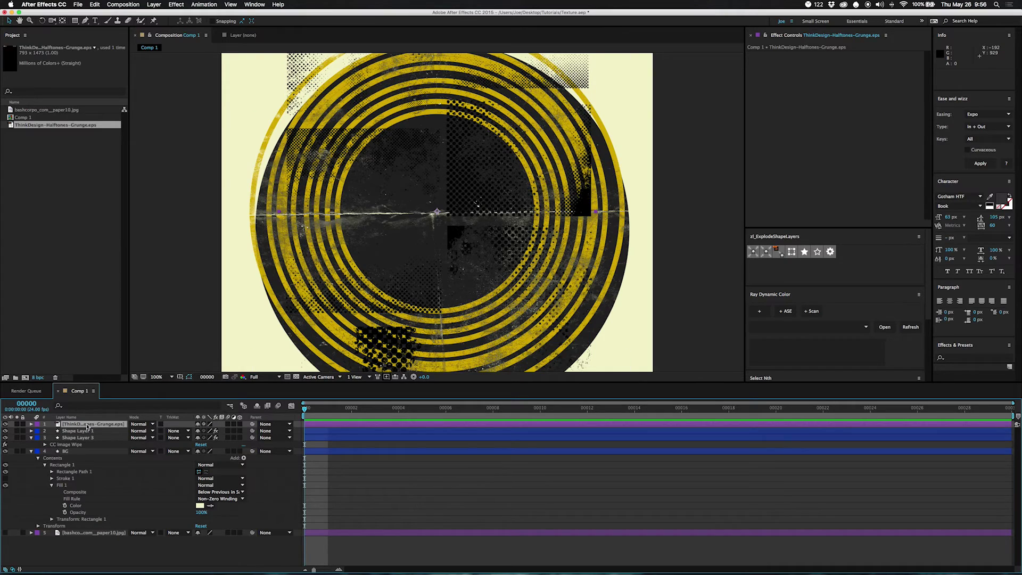
Scale the halftone layer to about 215% and move it right across the rings.
key(s)
drag(210, 430, 252, 420)
drag(381, 82, 551, 121)
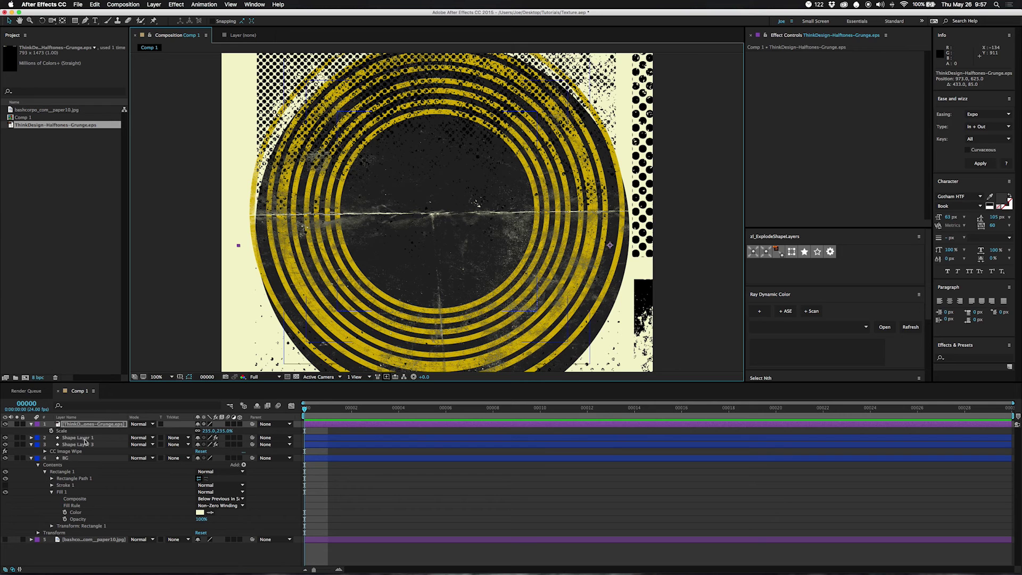
key(ctrl+Down)
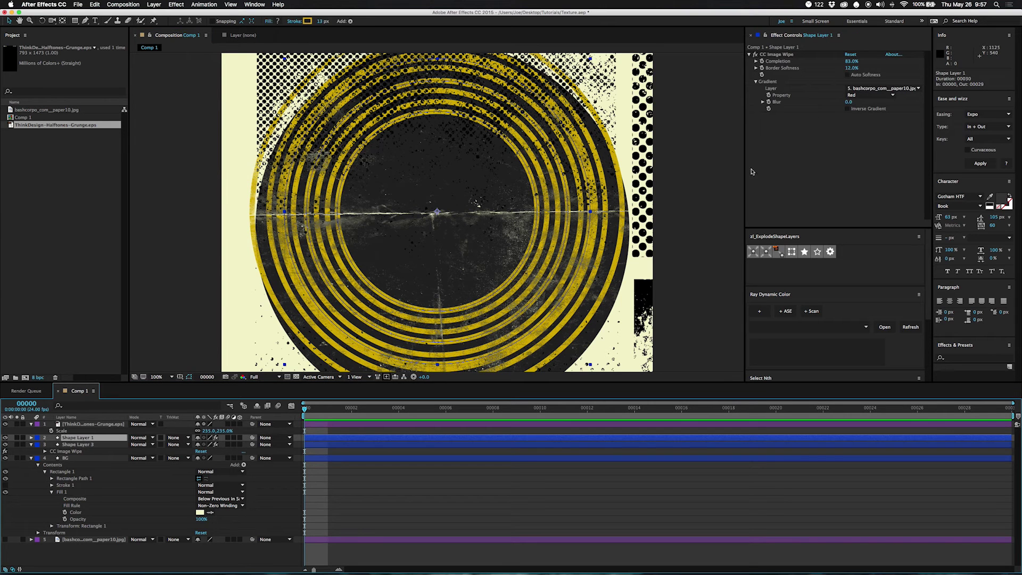
Set Shape Layer 1's wipe gradient to the halftone EPS layer's Alpha channel.
click(872, 94)
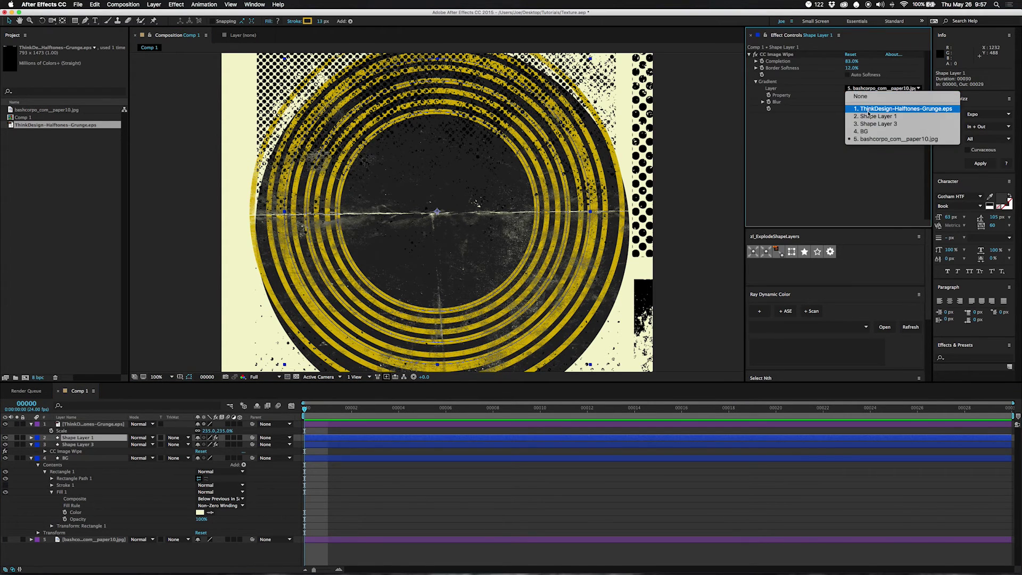
click(870, 108)
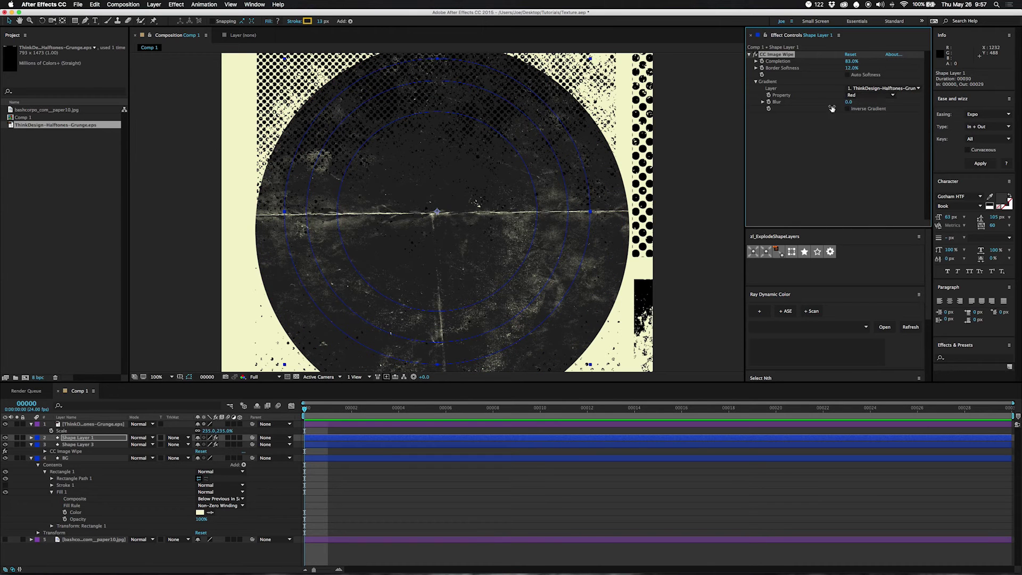
click(873, 95)
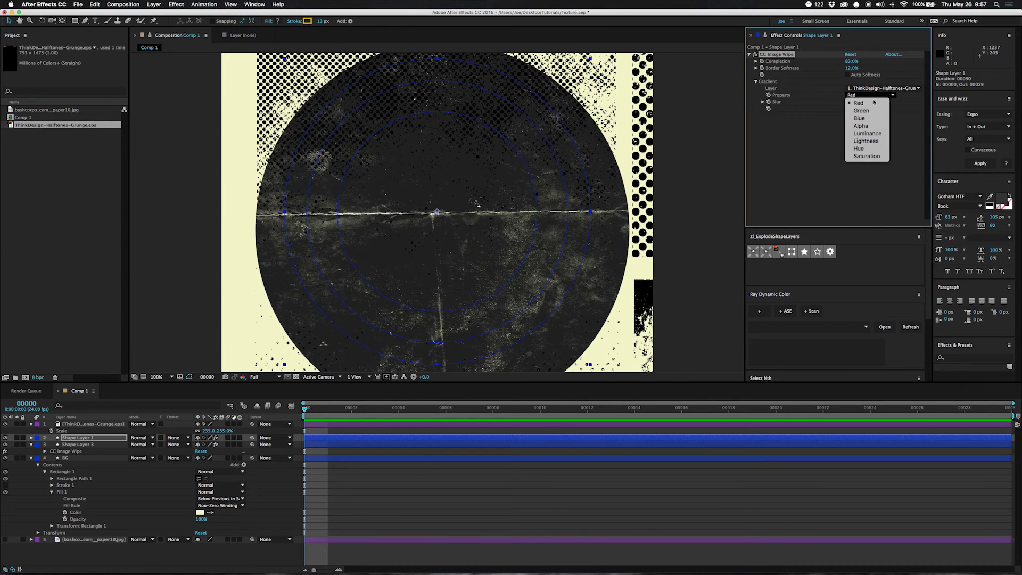
click(861, 126)
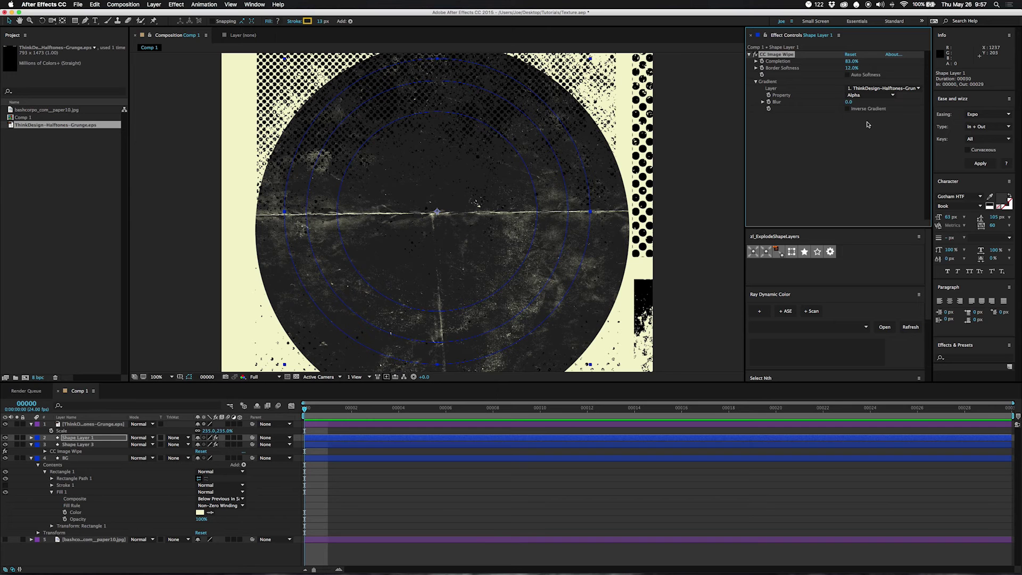
mouse_move(854, 61)
mouse_down()
mouse_move(887, 62)
mouse_move(834, 66)
mouse_up()
Hide the halftone layer, invert the wipe gradient, and set Completion to 22%.
click(5, 424)
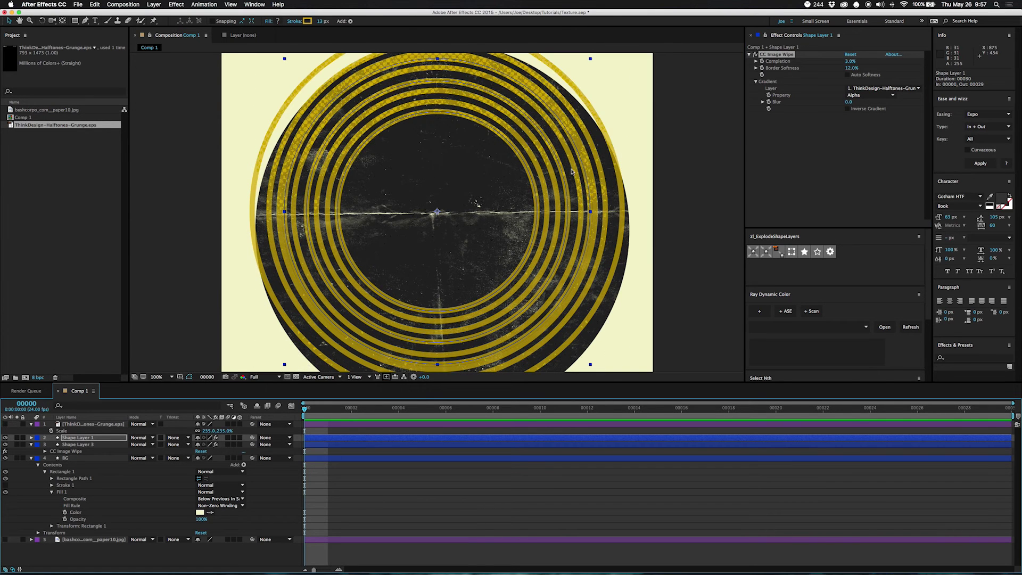
click(848, 109)
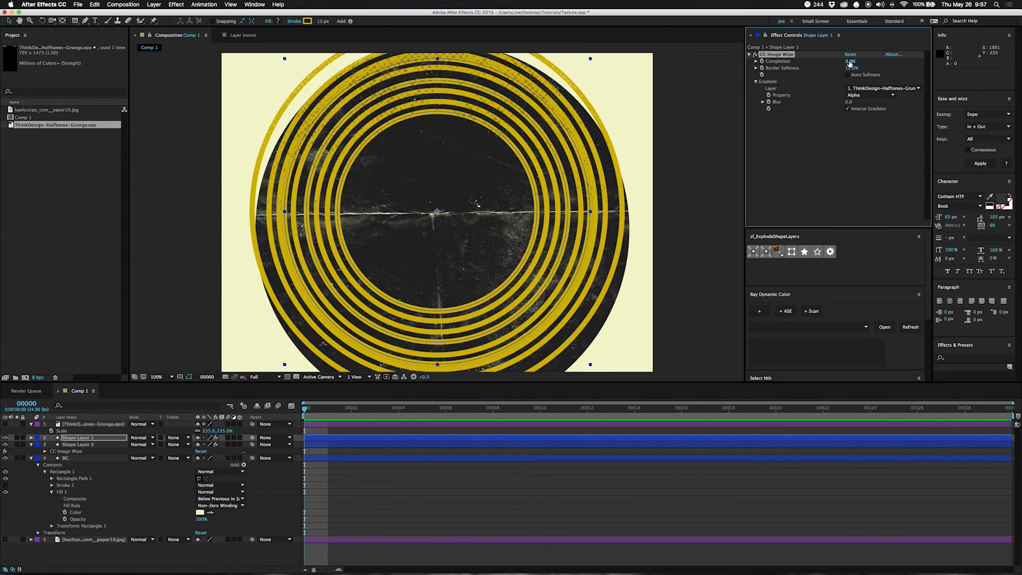
mouse_move(850, 62)
mouse_down()
mouse_move(861, 64)
mouse_move(812, 69)
mouse_move(861, 69)
mouse_up()
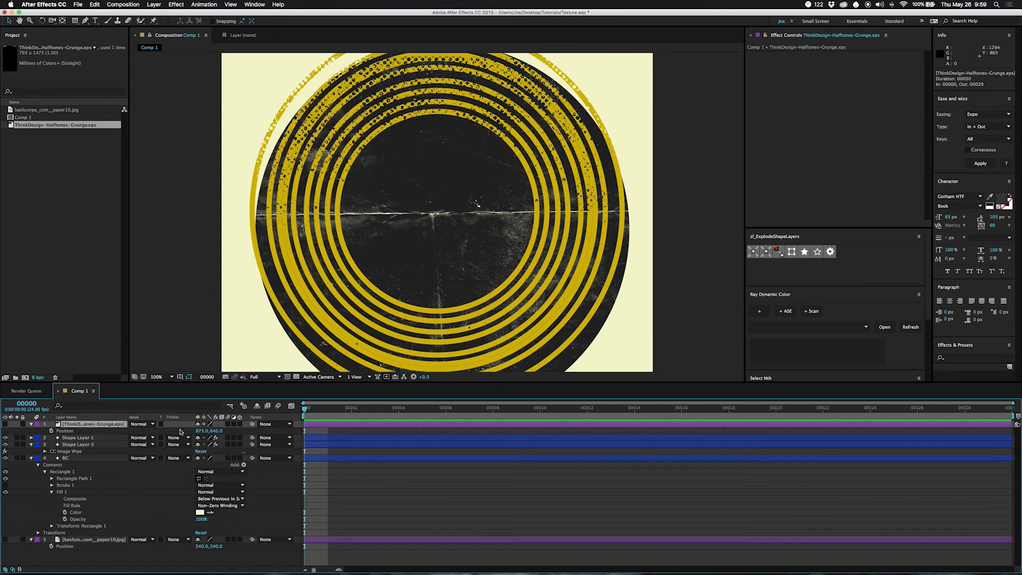
Nudge the halftone layer's Position from 973.0,840.0, undoing a trial move of the paper layer.
mouse_move(218, 549)
mouse_down()
mouse_move(269, 542)
mouse_move(237, 545)
mouse_up()
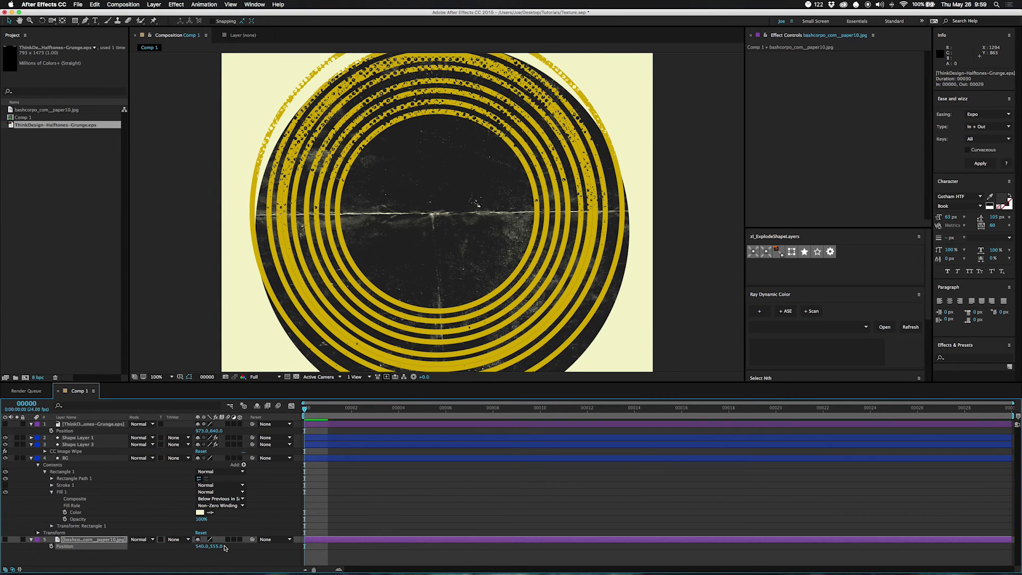
key(cmd+z)
mouse_move(219, 432)
mouse_down()
mouse_move(267, 431)
mouse_move(211, 433)
mouse_up()
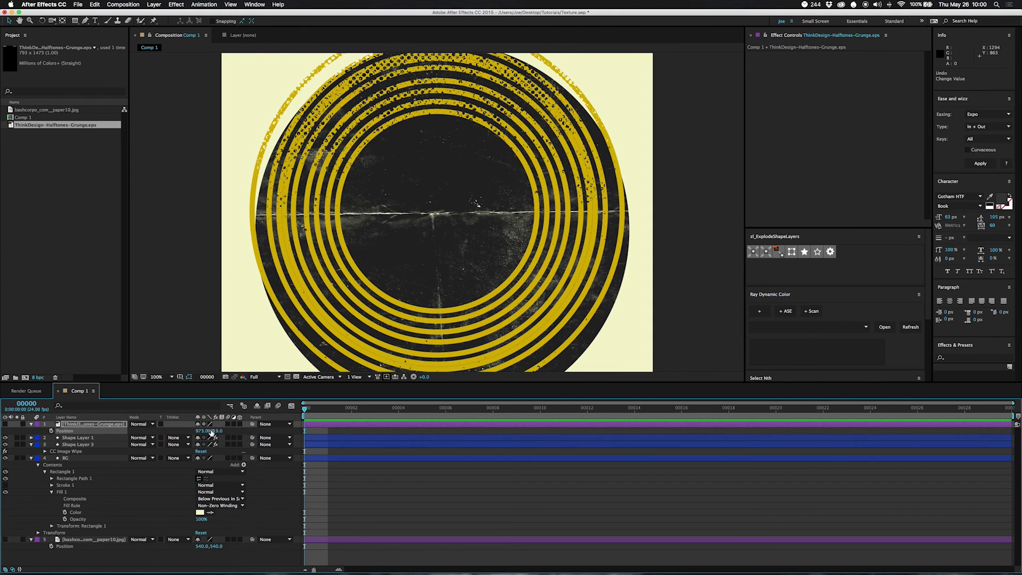